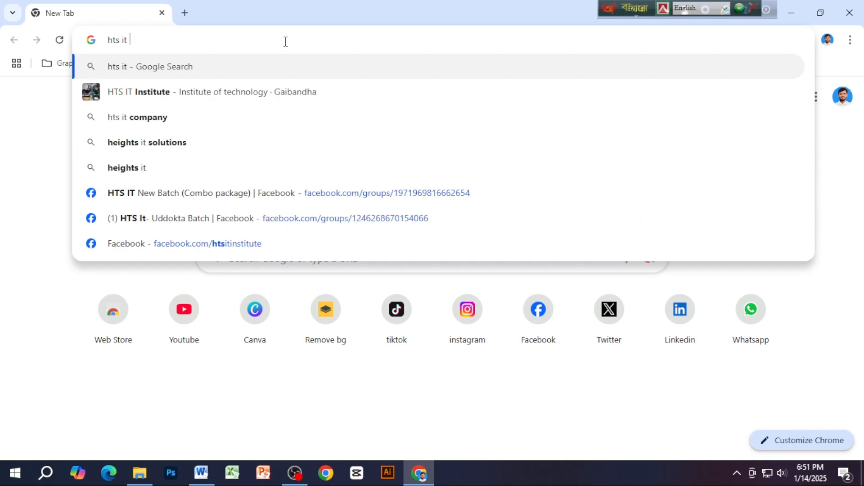
Search Google for "hts it logo" and browse the image results, declining to share the precise location.
type("logo")
key("Return")
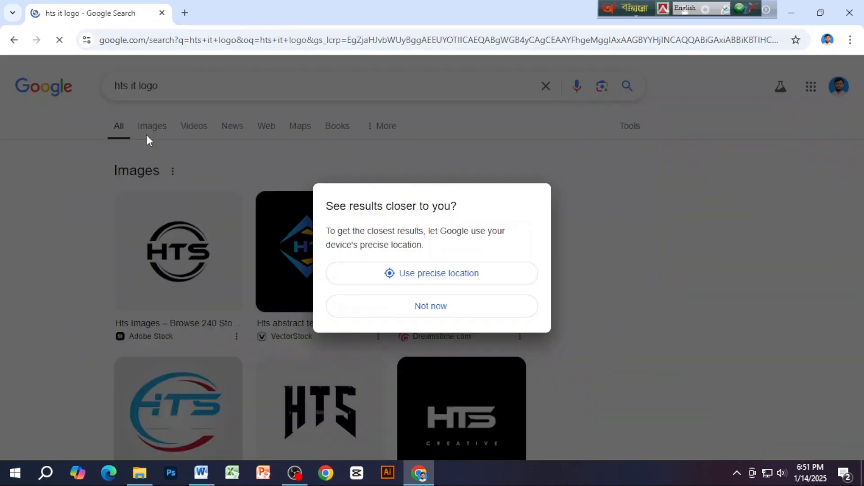
left_click(426, 306)
left_click(163, 131)
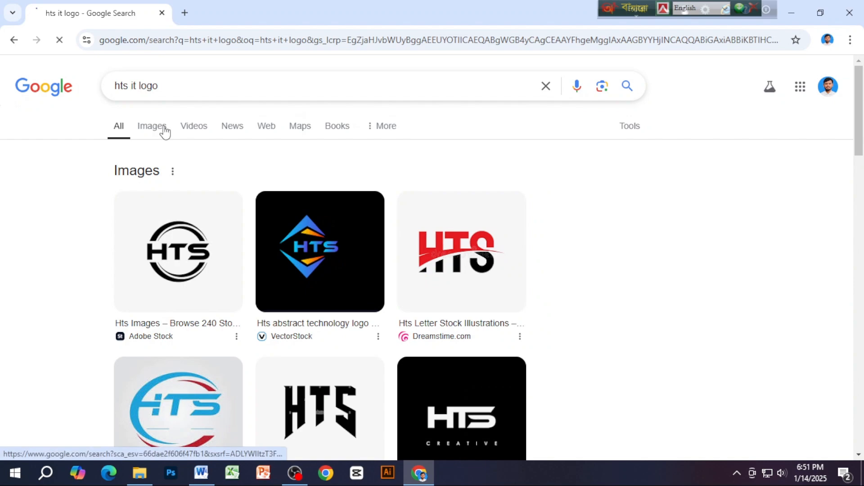
scroll(239, 274, "down", 6)
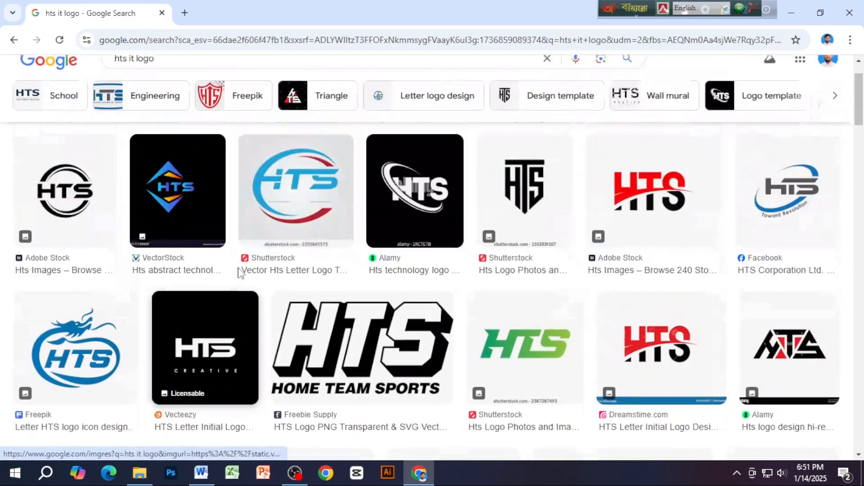
scroll(234, 265, "down", 6)
scroll(248, 283, "down", 8)
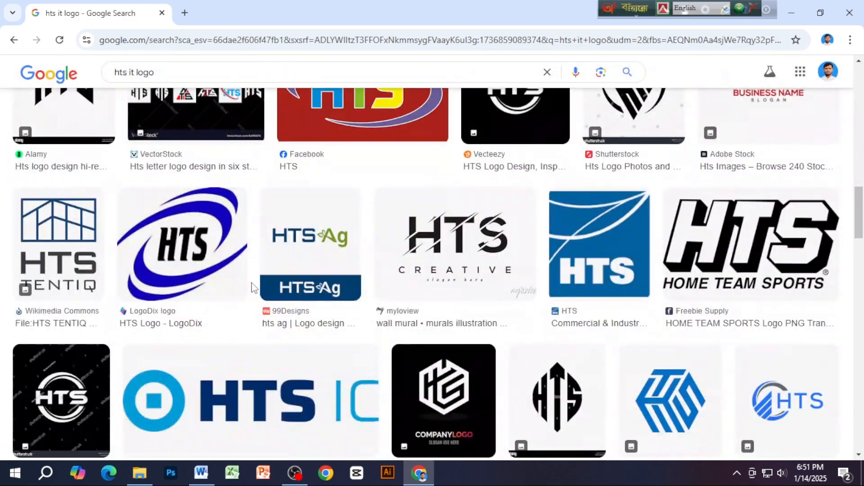
Save the blue-swoosh HTS logo from LogoDix to the Desktop as a JPEG image named images.
left_click(218, 275)
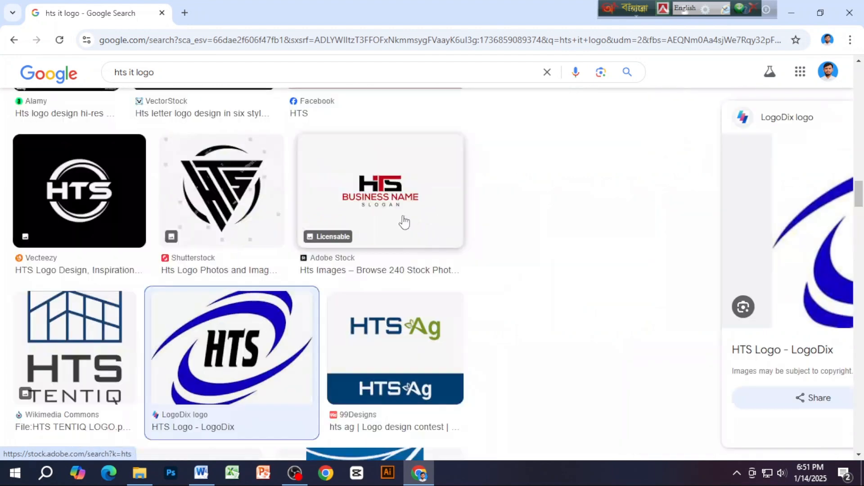
right_click(614, 218)
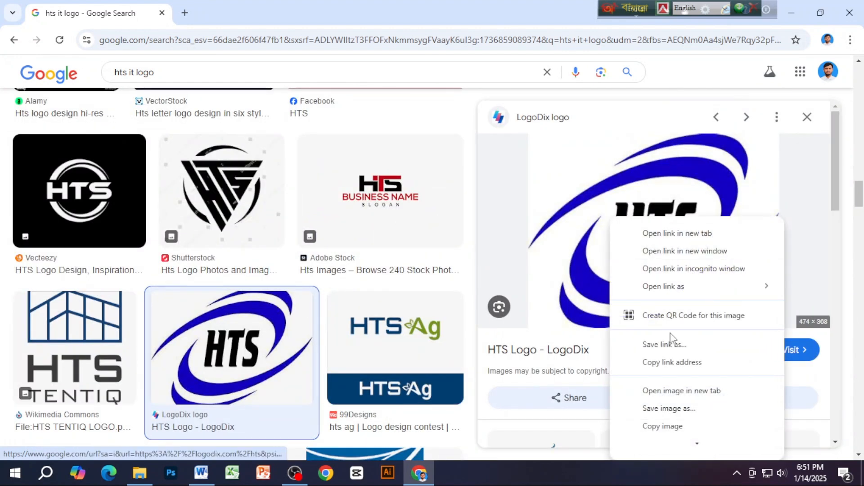
left_click(669, 409)
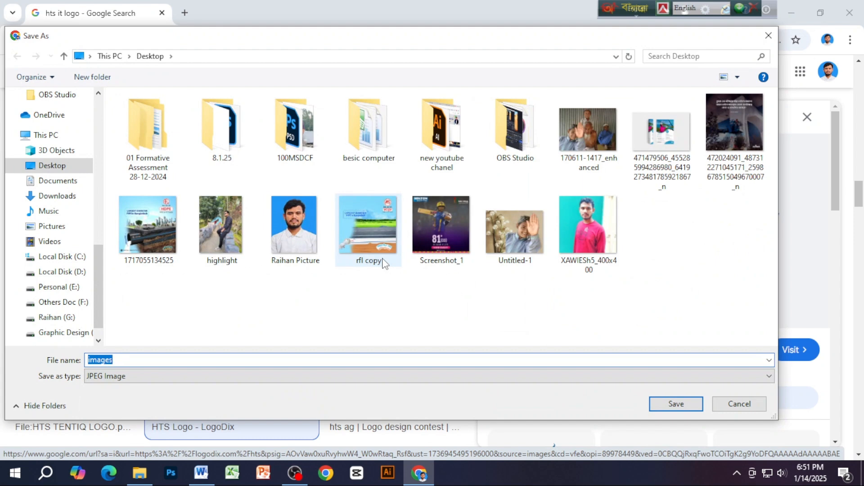
left_click(675, 405)
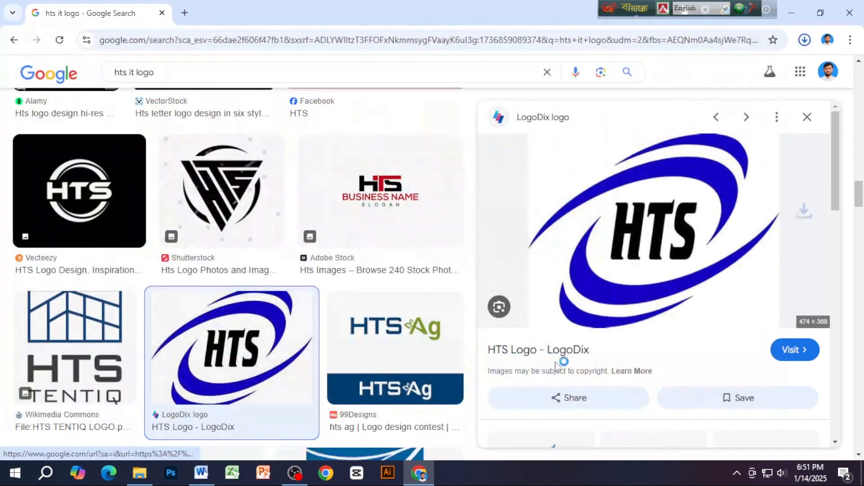
Switch to Word and fill the circle beside the school name with the picture "images" from the Desktop.
left_click(201, 472)
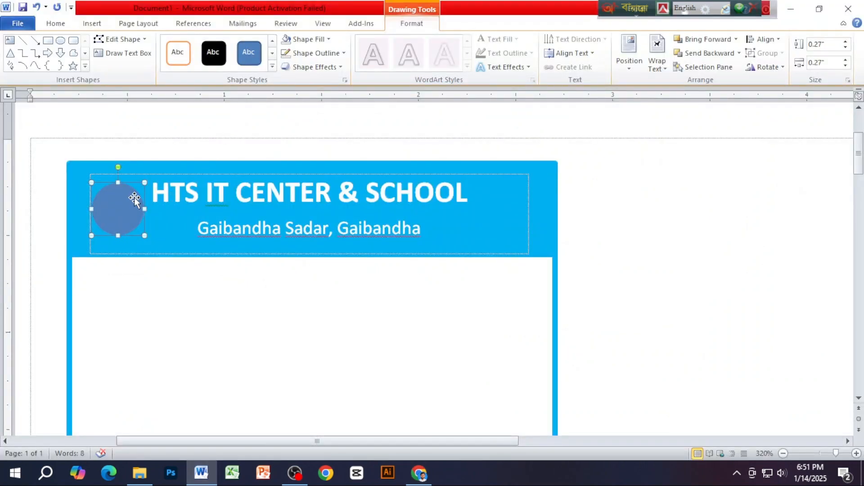
left_click(308, 39)
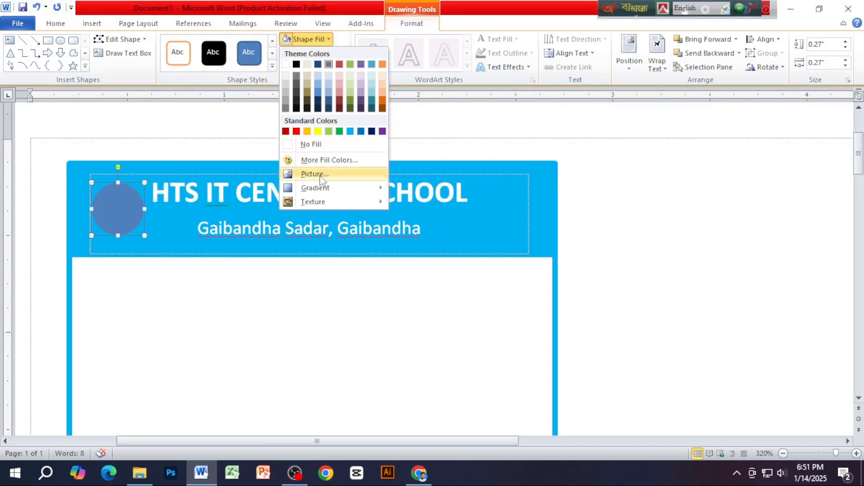
left_click(315, 174)
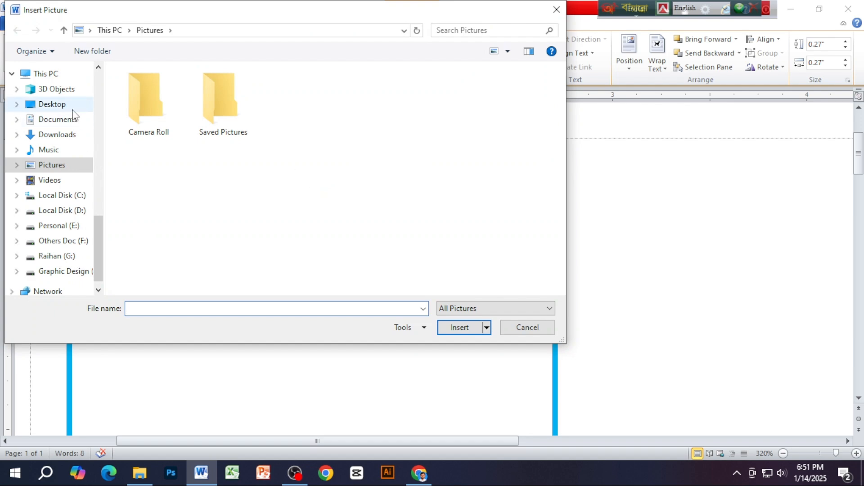
left_click(51, 104)
scroll(271, 180, "down", 2)
left_click(158, 250)
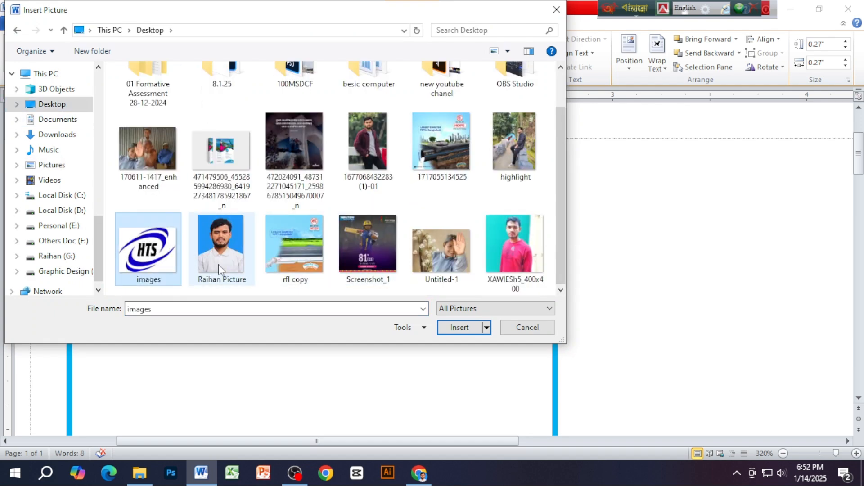
left_click(457, 328)
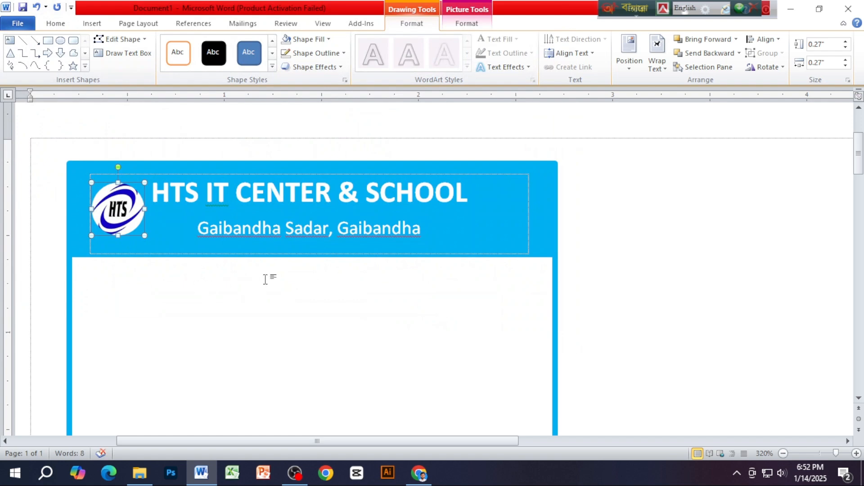
Give the logo circle a dark aqua outline.
scroll(137, 239, "up", 5)
scroll(161, 232, "up", 2)
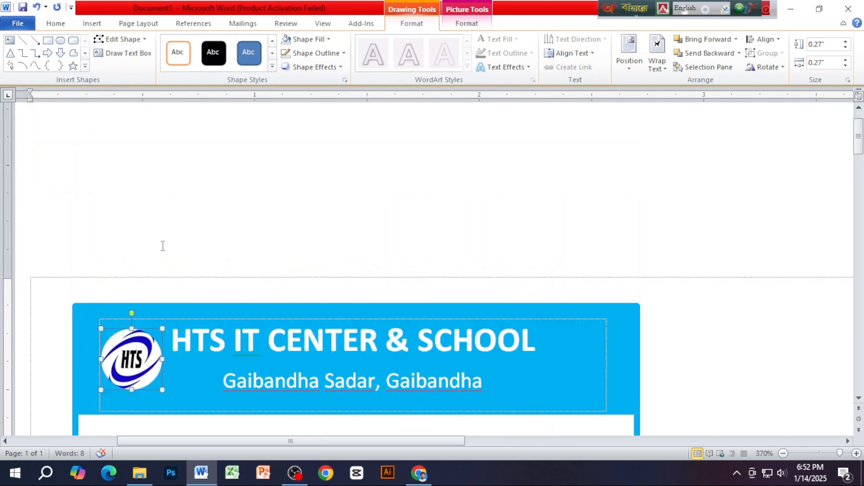
scroll(163, 250, "down", 1)
left_click(308, 54)
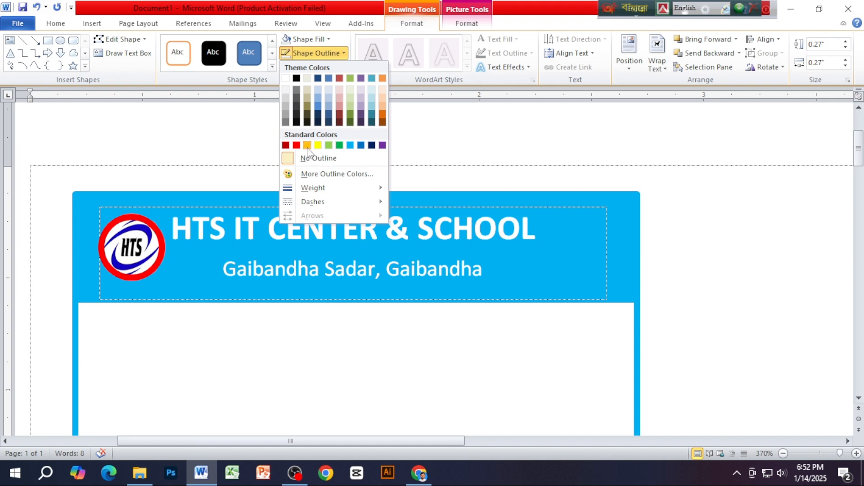
left_click(372, 122)
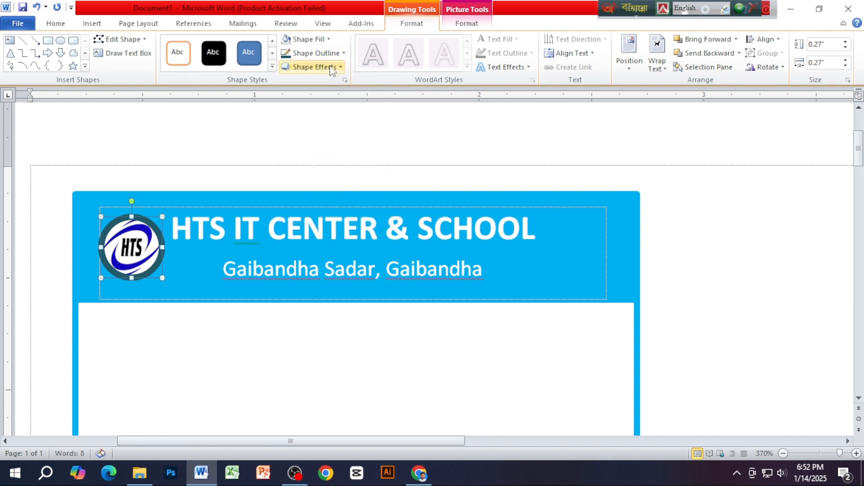
Set the logo circle's outline weight to ¾ pt and its colour to orange.
left_click(316, 53)
mouse_move(328, 188)
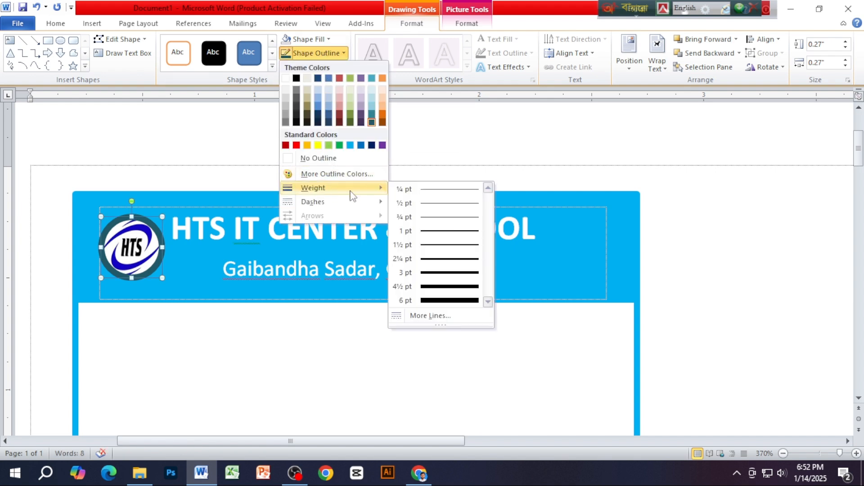
left_click(437, 221)
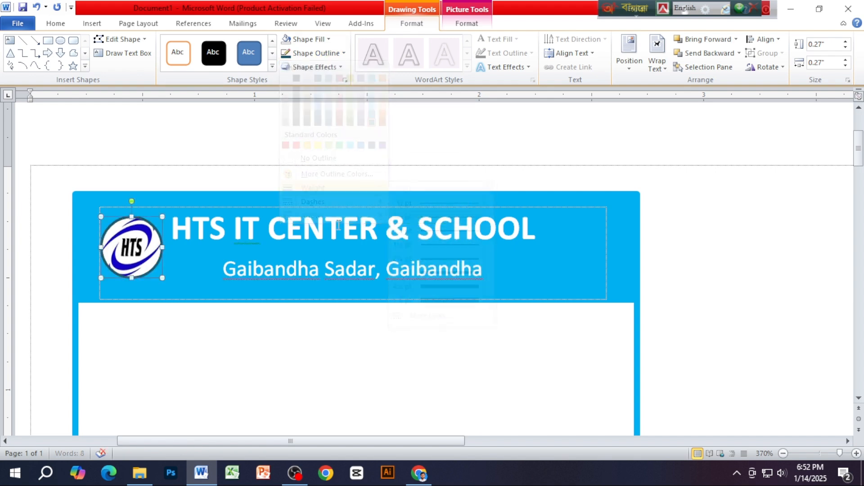
left_click(315, 53)
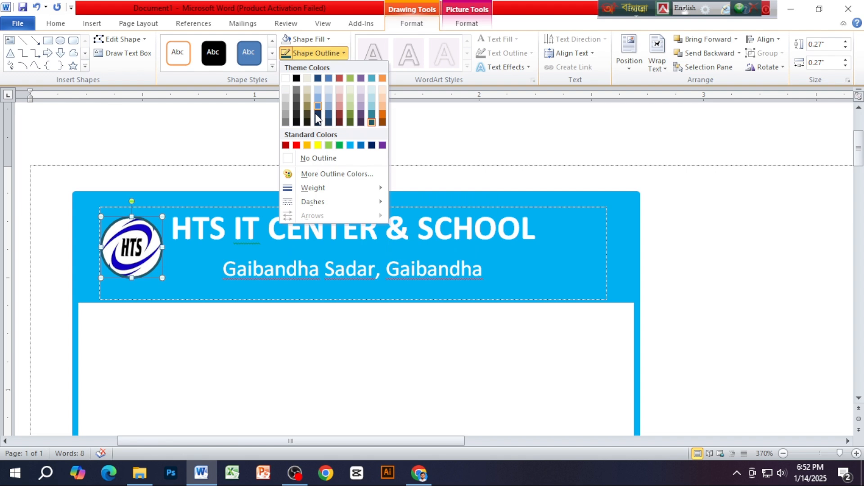
left_click(307, 145)
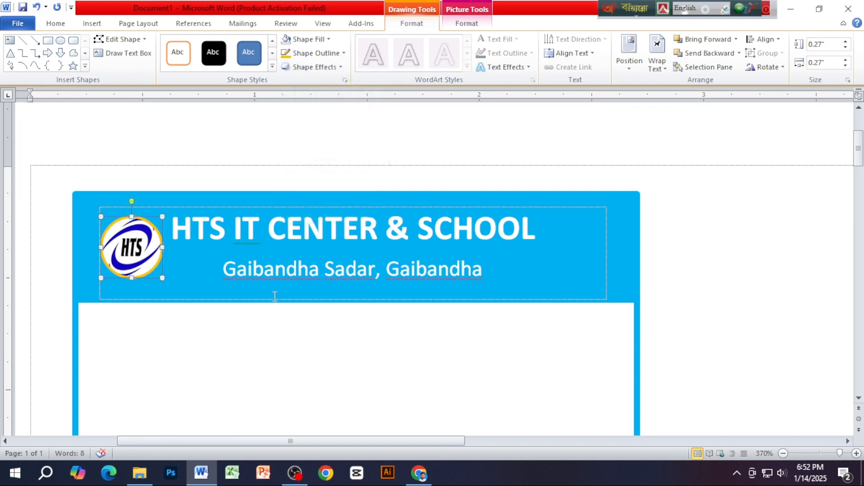
left_click(261, 334)
Draw a text box about 0.86" wide and 0.27" high just below the blue header and enter "ID CARD" in it.
scroll(261, 334, "down", 1)
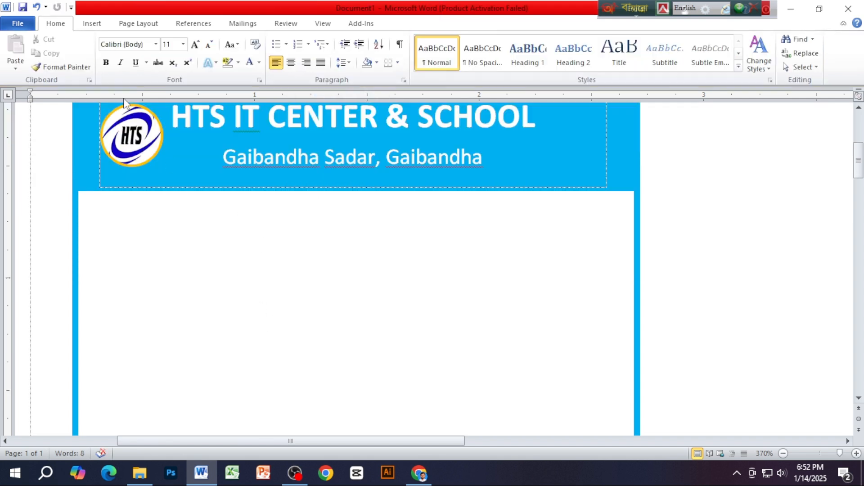
left_click(90, 25)
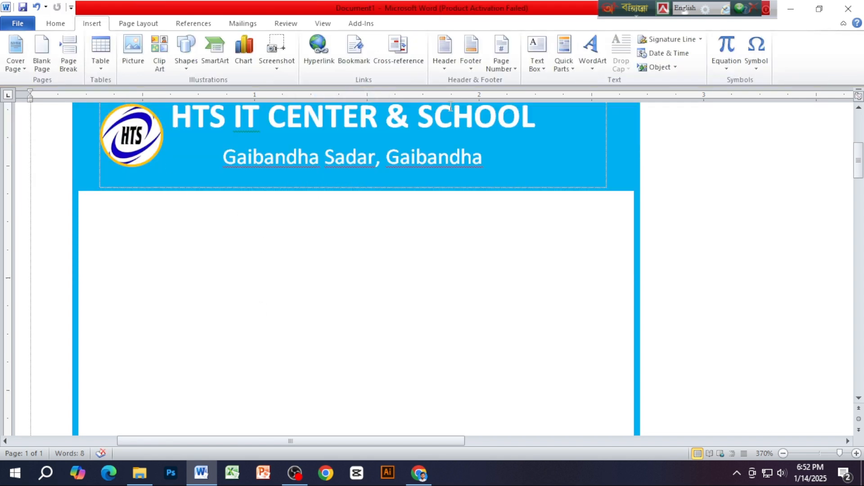
left_click(542, 63)
left_click(568, 318)
left_click_drag(263, 200, 457, 259)
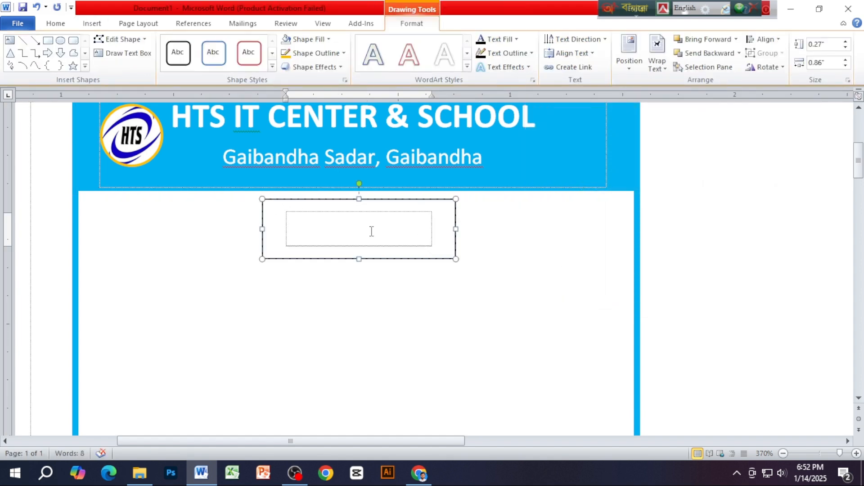
type("ID CARD")
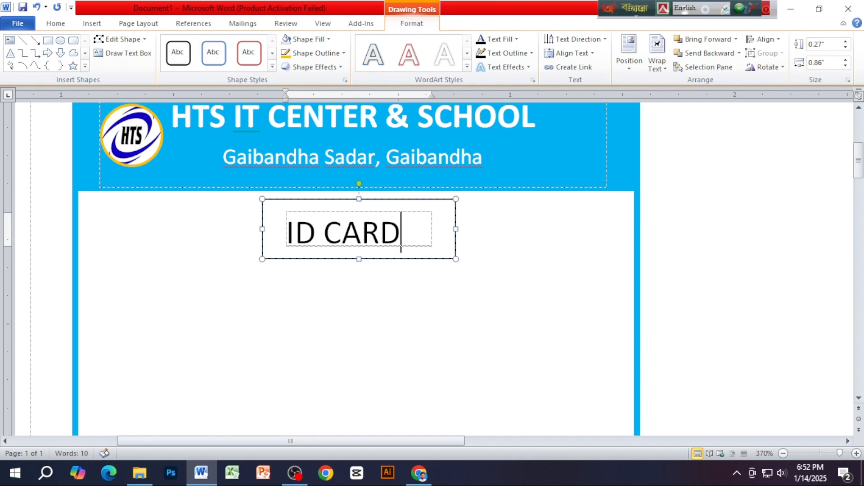
Remove the fill and outline of the "ID CARD" text box and move it slightly up against the header.
left_click(425, 199)
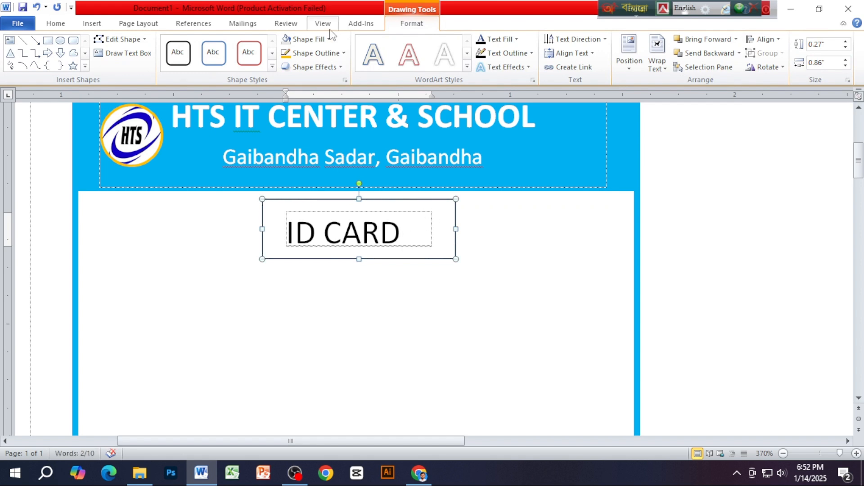
left_click(306, 39)
left_click(328, 144)
left_click(315, 54)
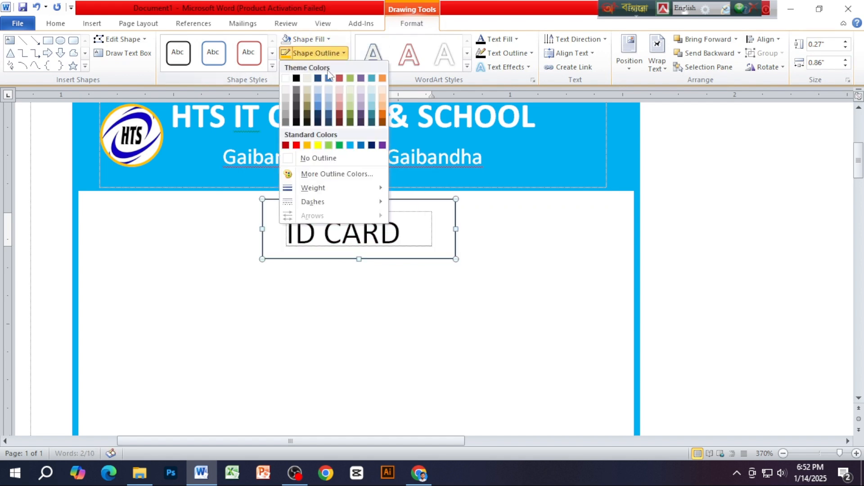
left_click(315, 158)
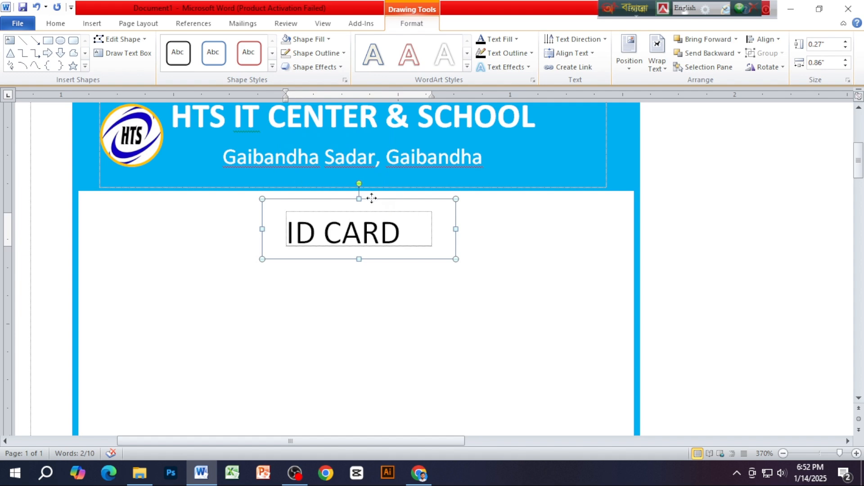
left_click_drag(371, 198, 376, 190)
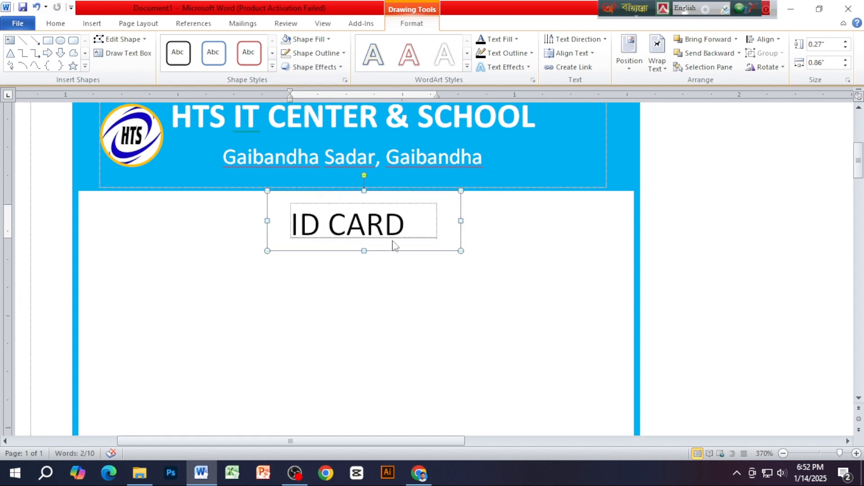
left_click(391, 293)
Draw a rounded rectangle about 0.43" wide and 0.51" high below the "ID CARD" text.
scroll(400, 290, "down", 2)
scroll(396, 268, "up", 4)
scroll(396, 266, "down", 1)
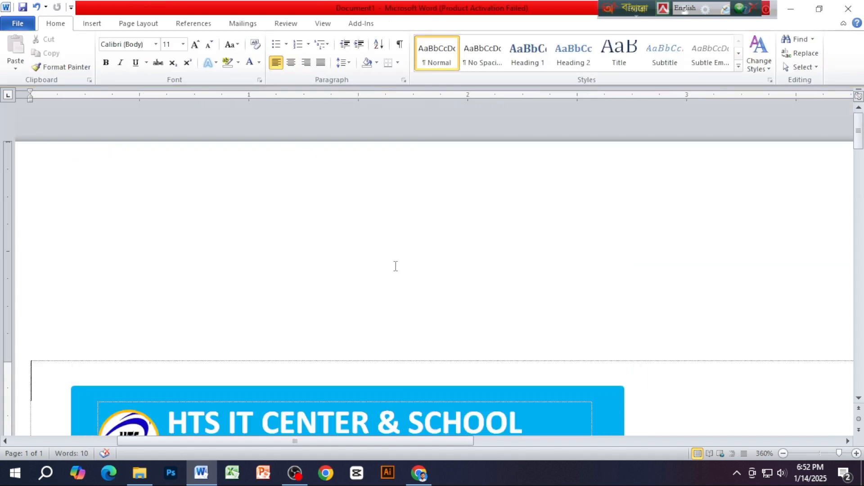
scroll(396, 266, "down", 3)
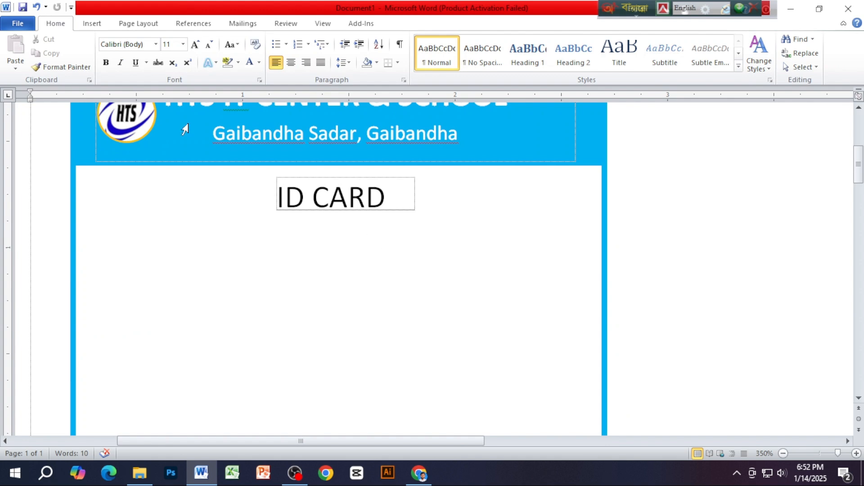
left_click(92, 24)
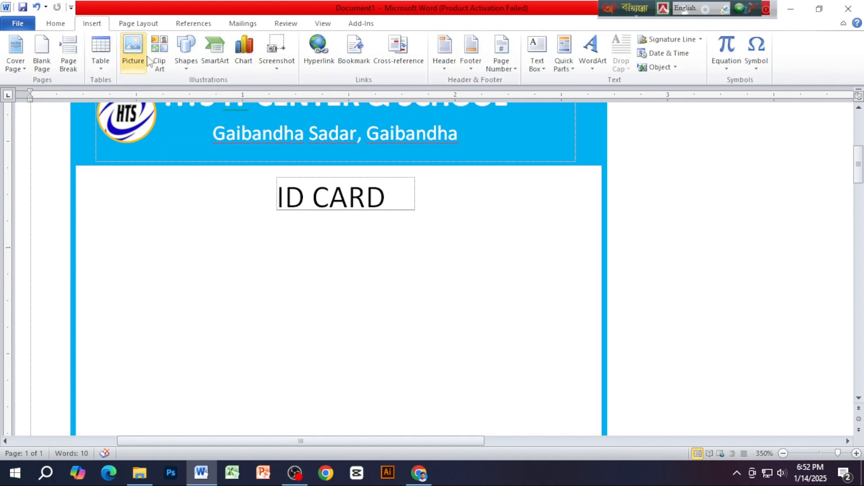
left_click(186, 51)
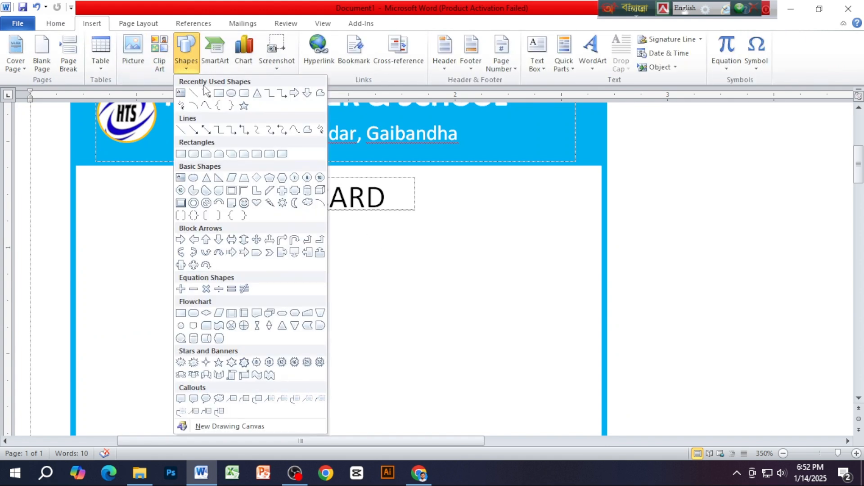
left_click(243, 100)
mouse_move(291, 235)
left_mouse_down()
mouse_move(342, 279)
mouse_move(384, 344)
left_mouse_up()
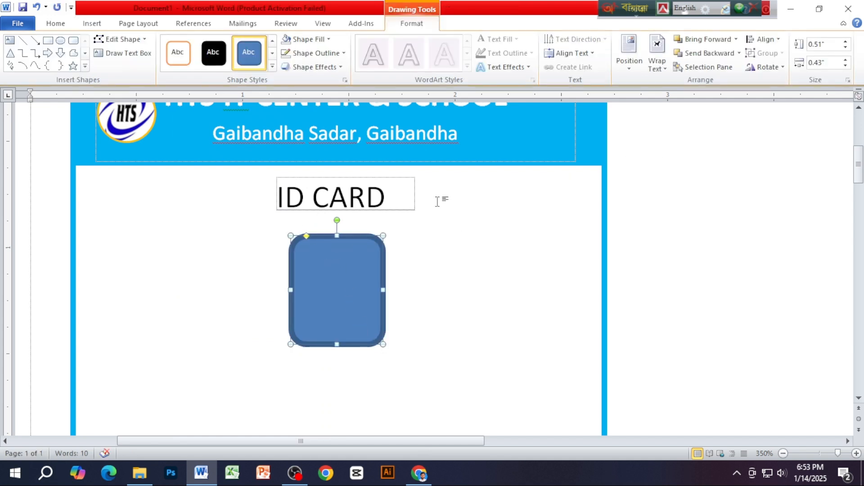
Make the rounded rectangle's corners slightly rounder and remove its outline.
left_click_drag(307, 238, 312, 242)
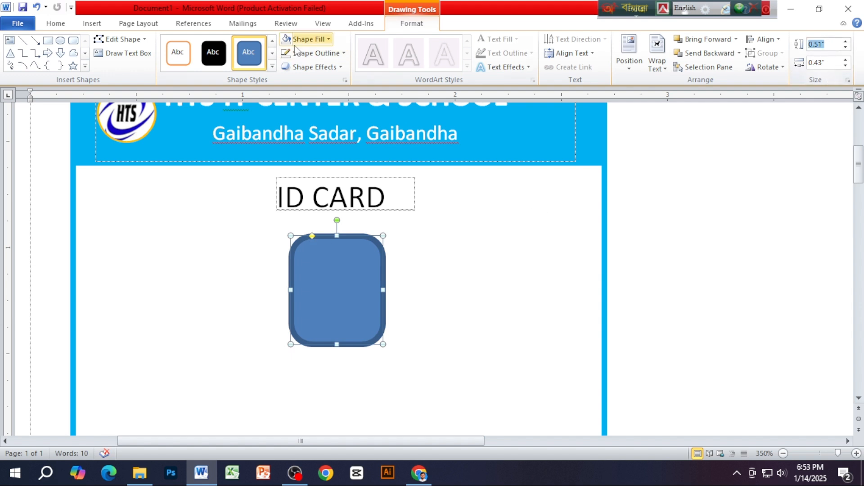
left_click(316, 53)
left_click(320, 159)
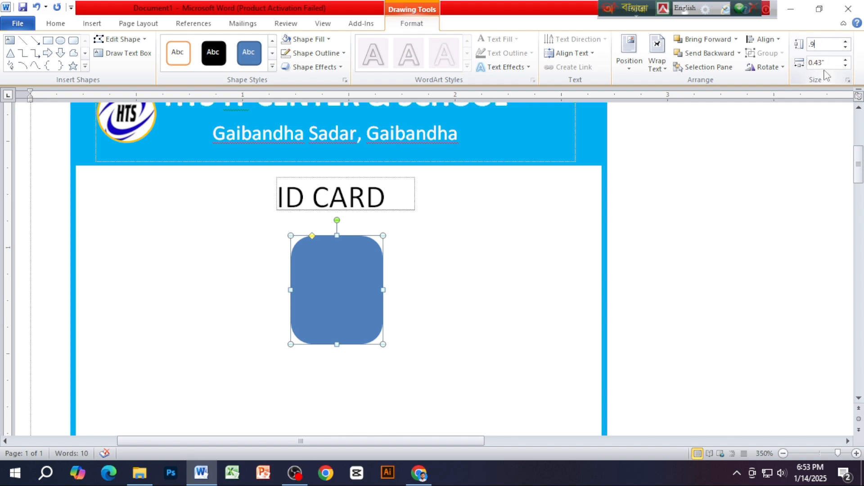
Set the rounded rectangle to 0.9" high and 0.7" wide and move it up just below the "ID CARD" text.
left_click(827, 63)
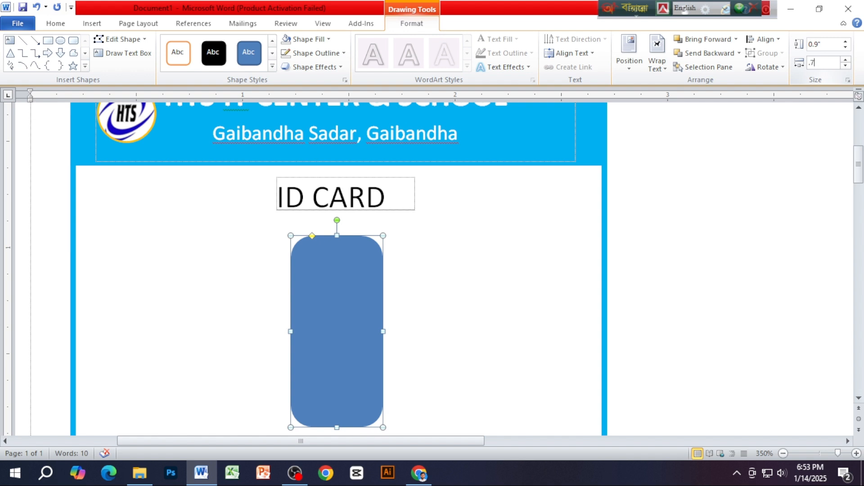
key("Return")
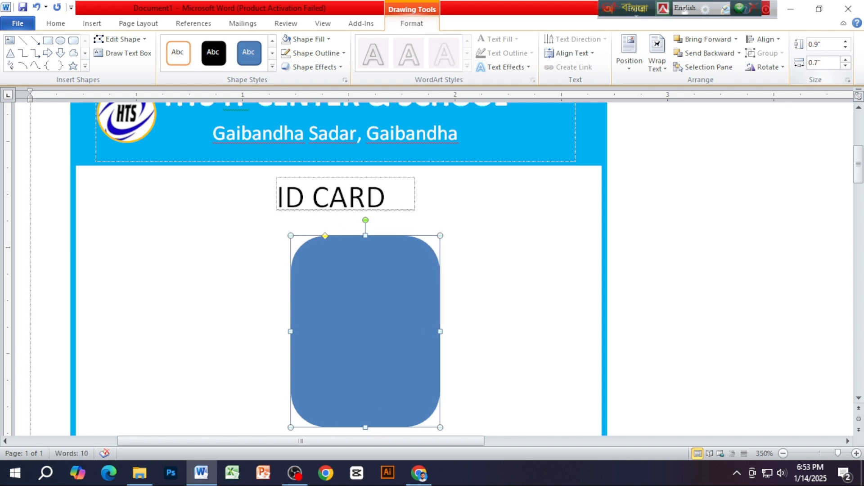
left_click_drag(372, 301, 354, 285)
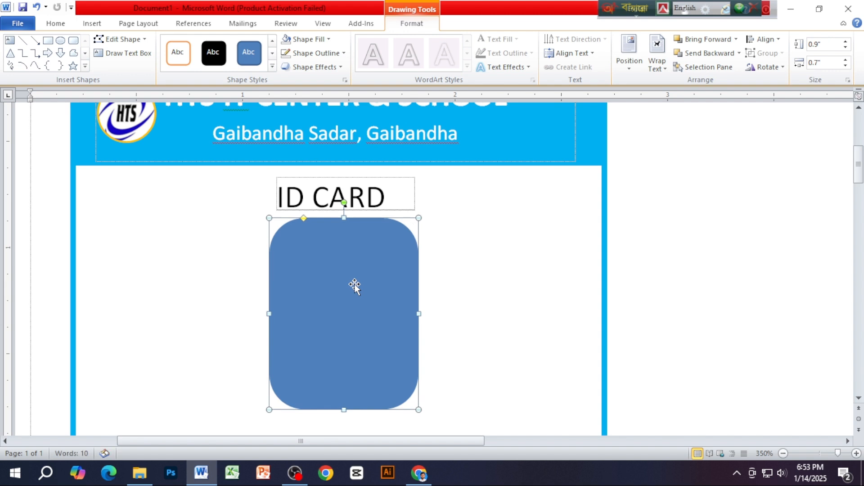
scroll(357, 283, "down", 2, "ctrl")
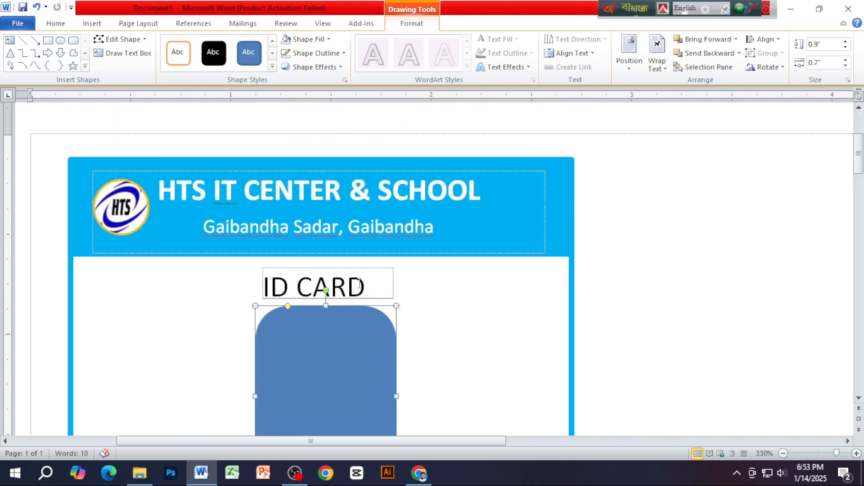
scroll(340, 257, "down", 4)
scroll(372, 245, "up", 2)
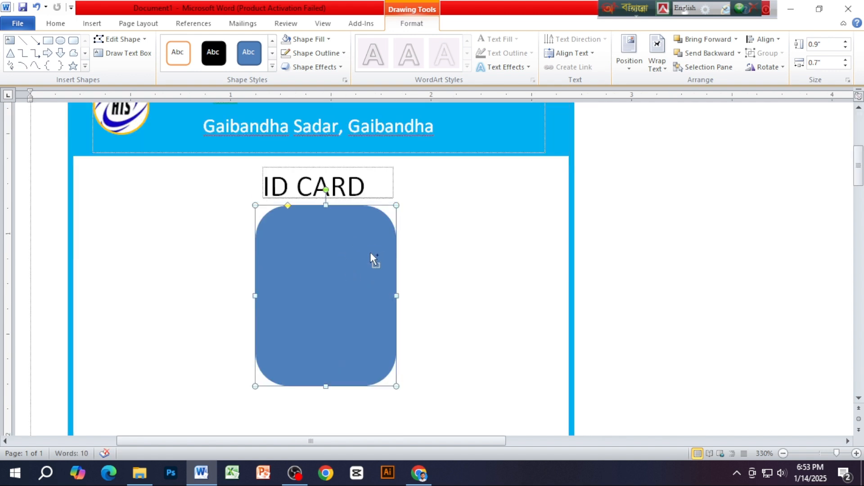
scroll(371, 256, "down", 6, "ctrl")
scroll(344, 264, "up", 4, "ctrl")
scroll(355, 264, "up", 4)
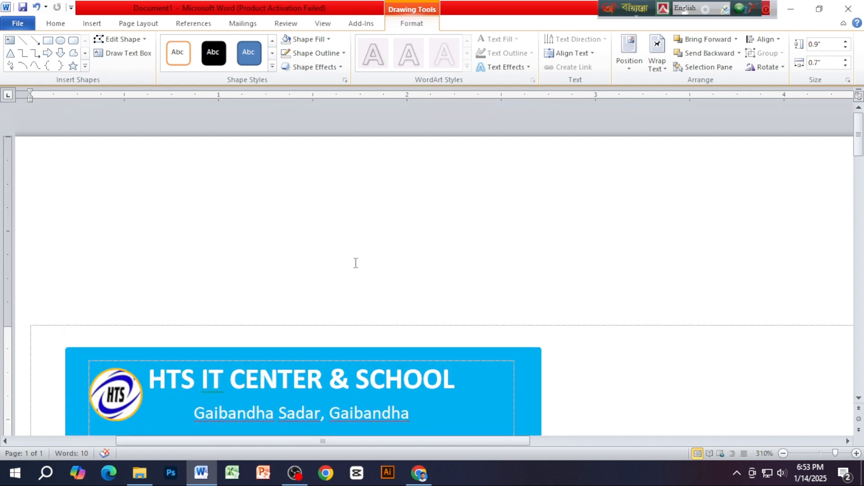
scroll(374, 260, "down", 1, "ctrl")
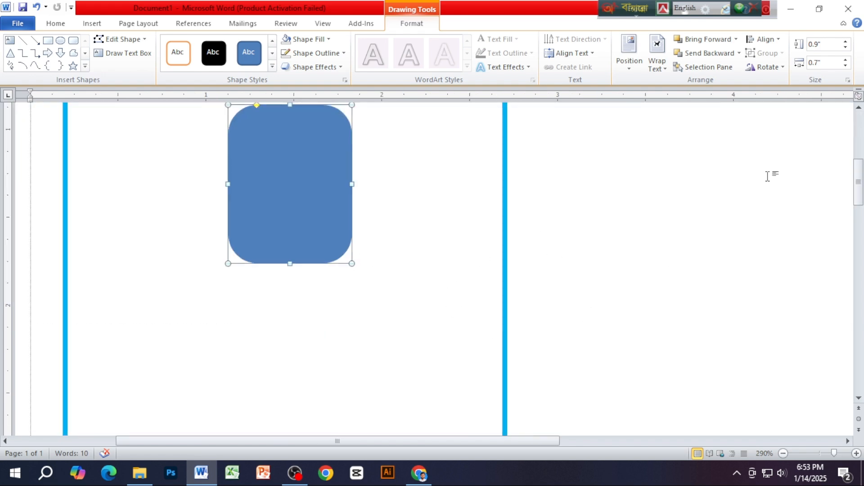
Go to the desktop, open the portrait picture file to check it, and close the viewer.
left_click(791, 9)
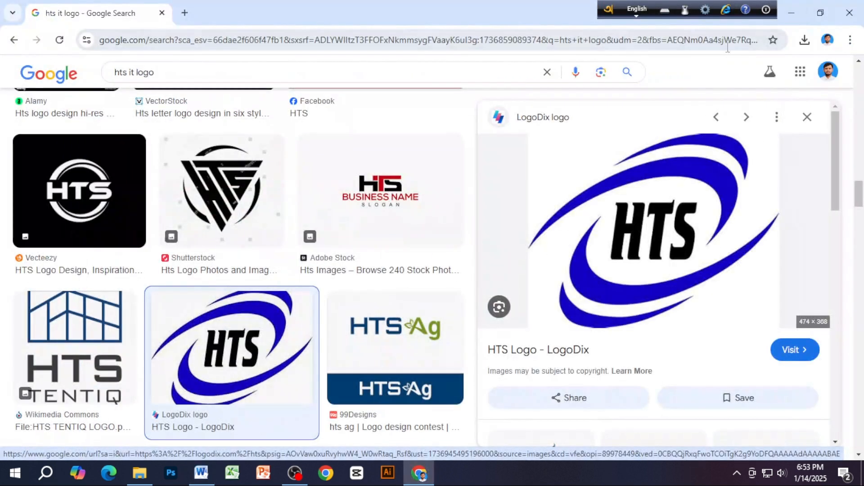
left_click(803, 18)
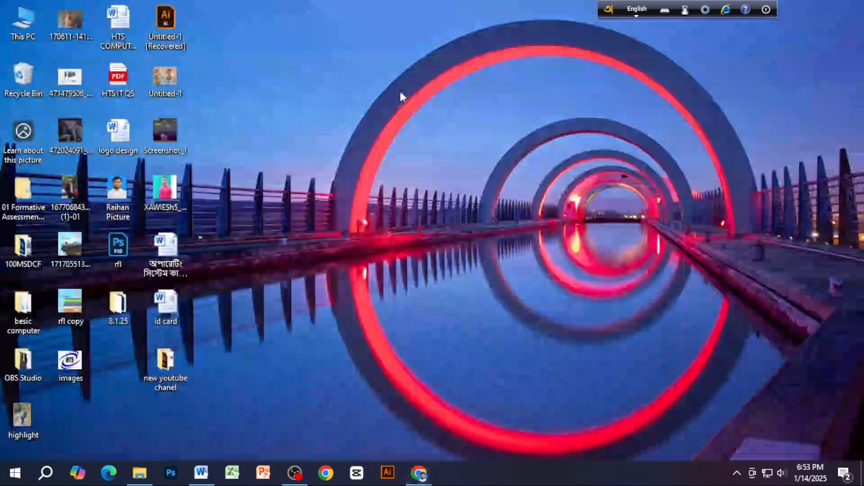
double_click(107, 181)
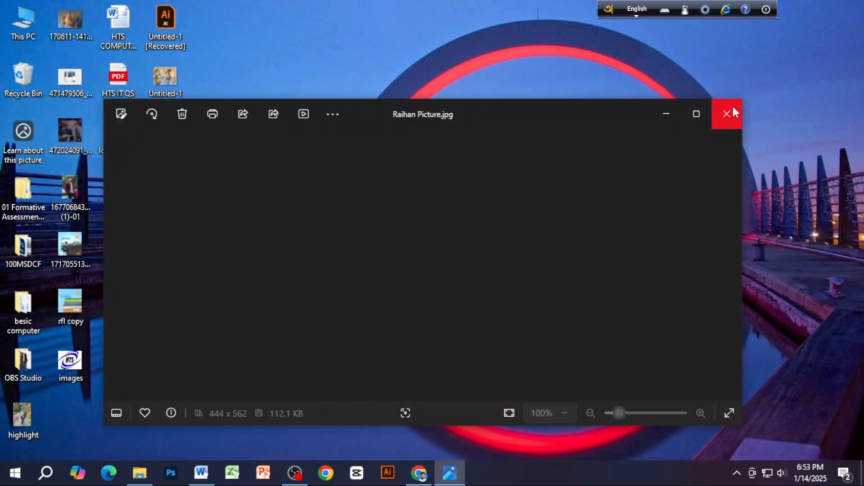
left_click(733, 109)
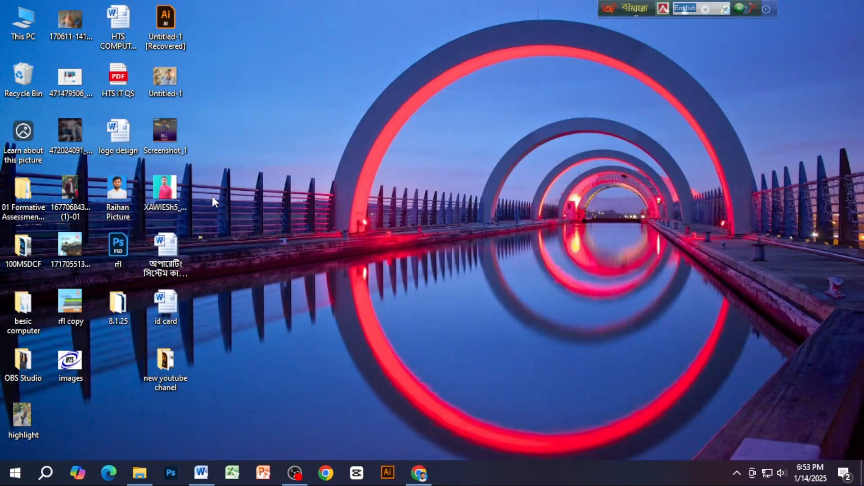
Switch to Chrome, load remove.bg/upload in a new tab and upload the portrait picture for background removal.
left_click(173, 466)
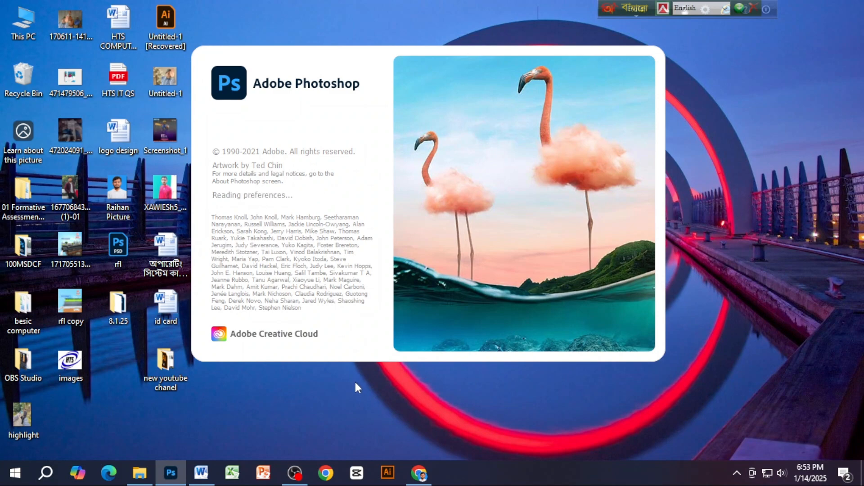
left_click(423, 473)
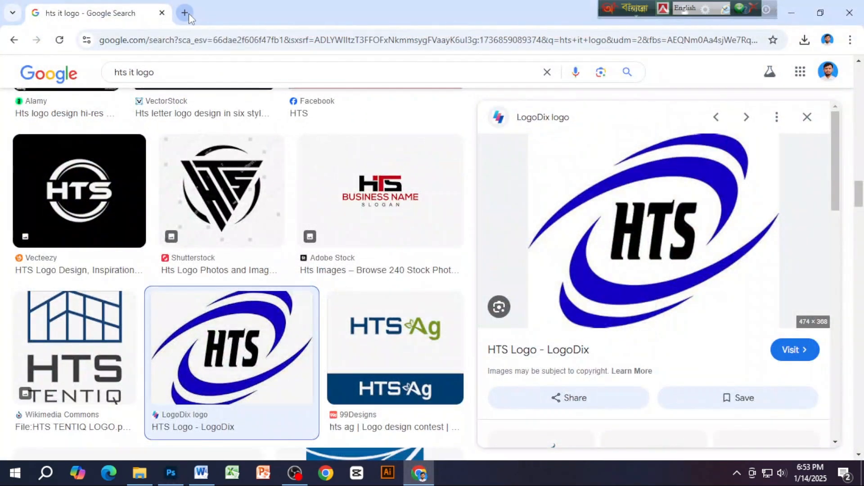
left_click(185, 13)
type("re")
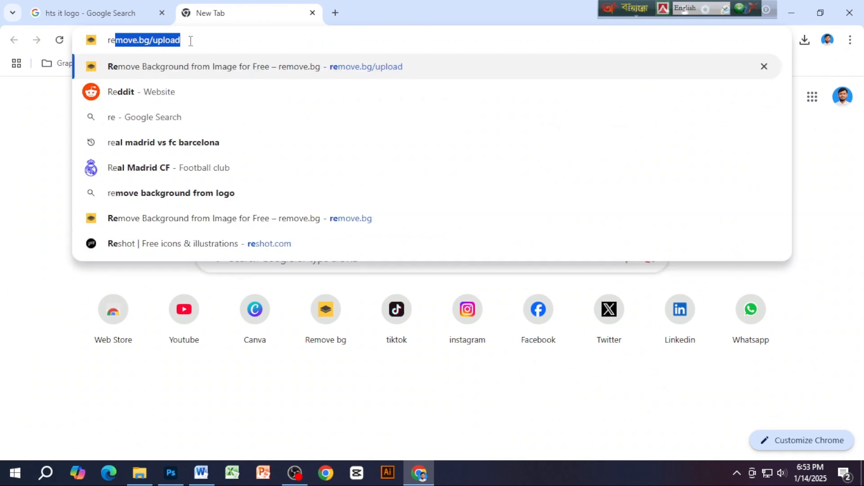
key("Return")
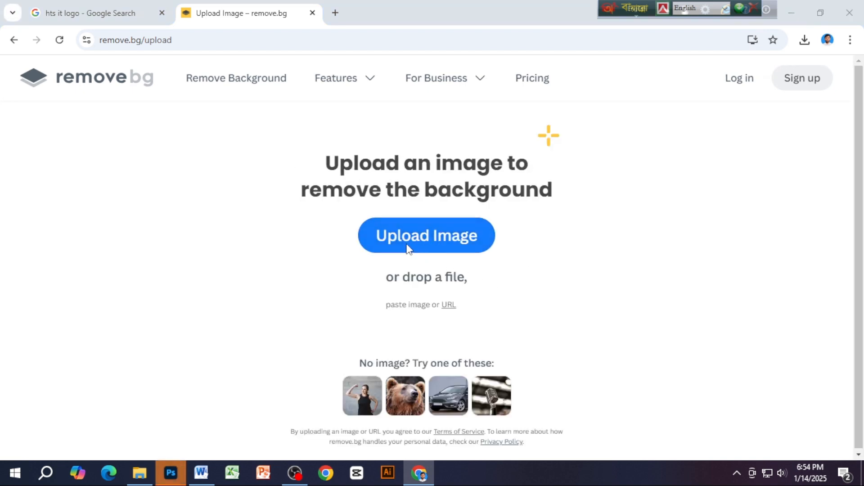
left_click(407, 247)
double_click(454, 242)
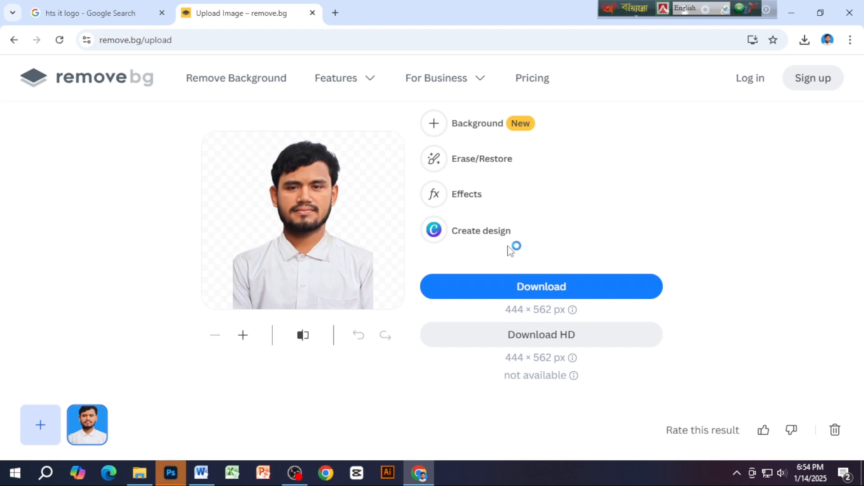
Give the cut-out portrait a solid light blue background and download the standard 444 × 562 px image.
left_click(468, 134)
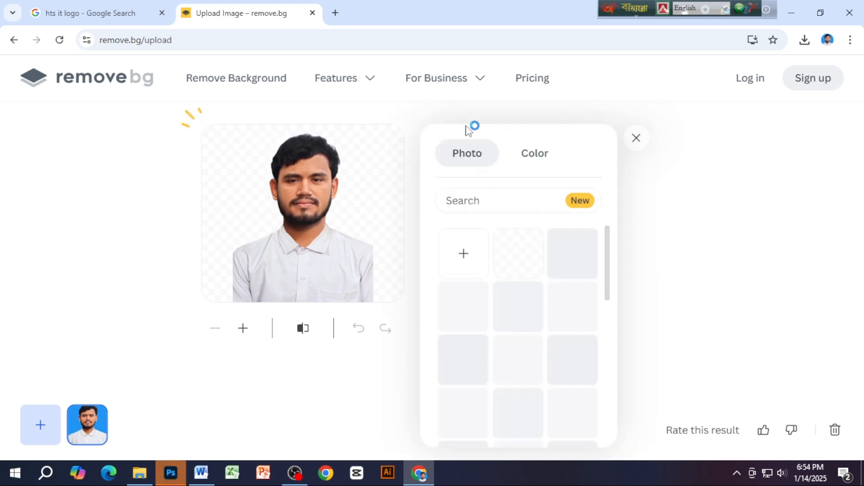
left_click(546, 153)
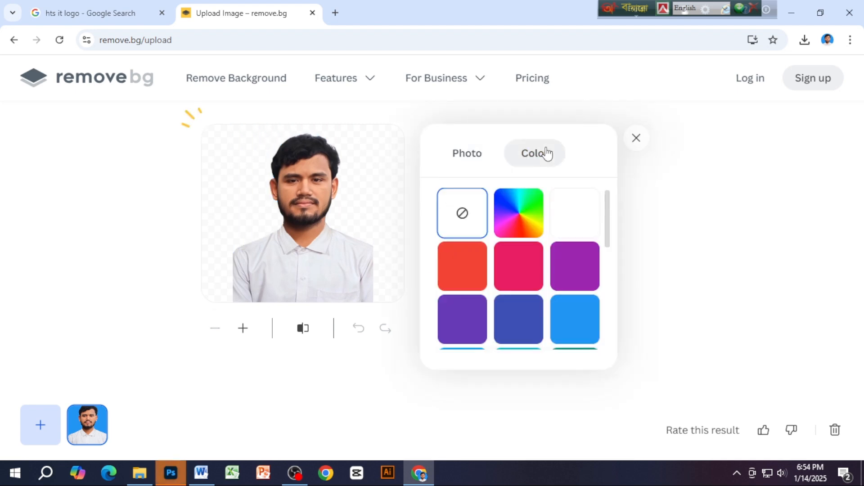
left_click(581, 322)
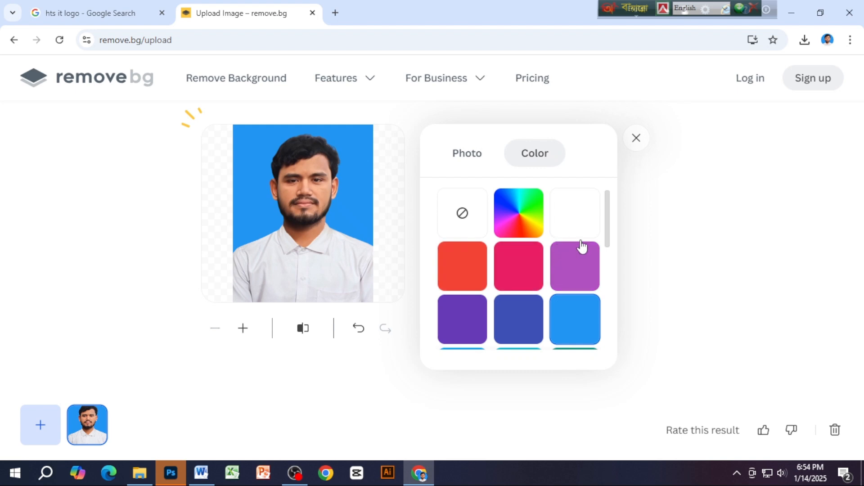
left_click(637, 138)
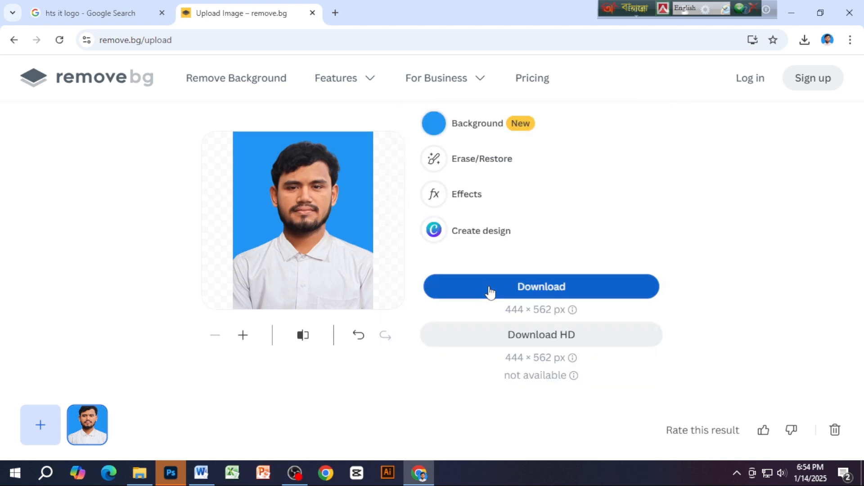
left_click(491, 292)
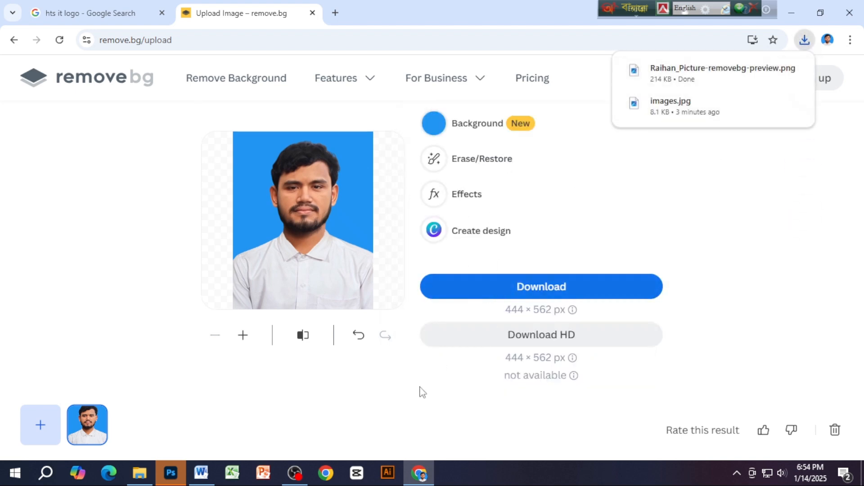
Switch to Word and fill the rounded rectangle with the portrait image saved by remove.bg in the Downloads folder.
mouse_move(170, 473)
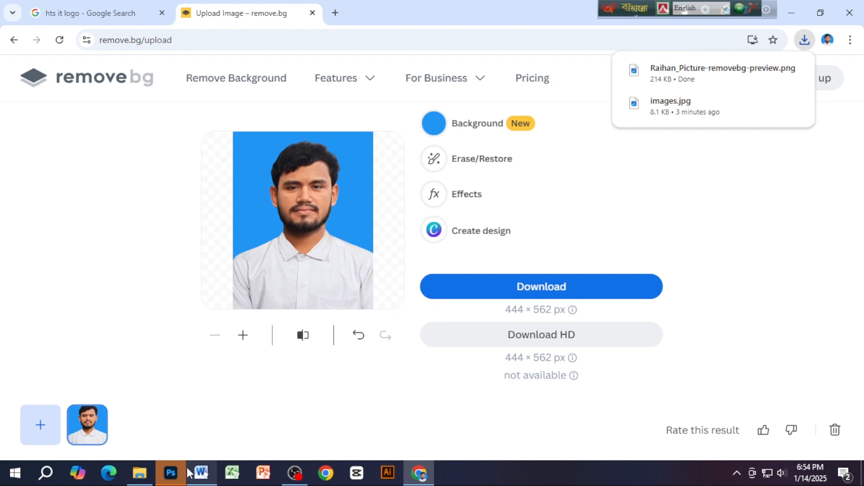
left_click(201, 473)
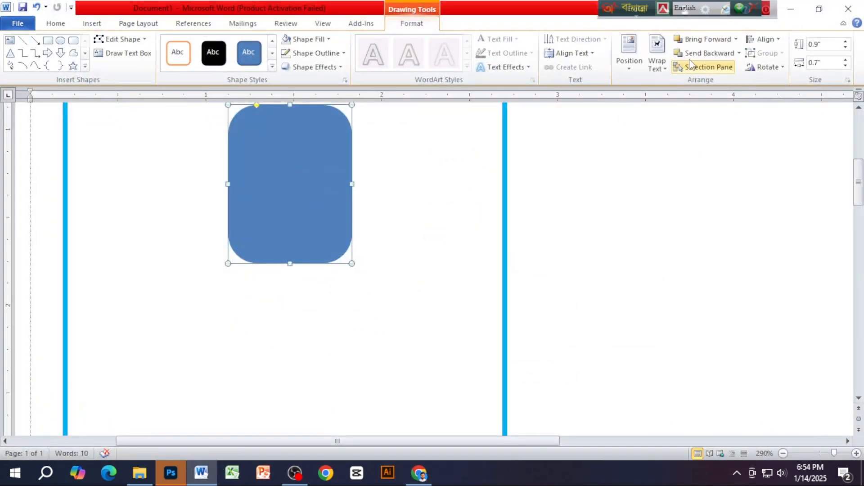
left_click(307, 39)
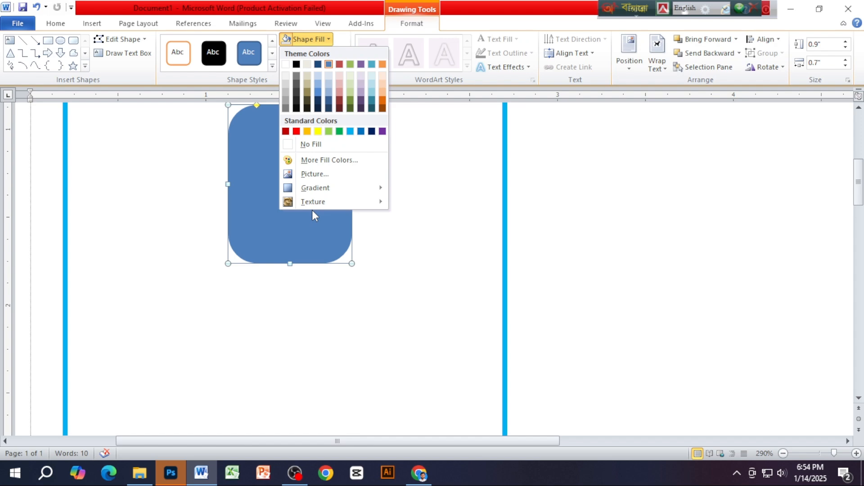
left_click(321, 172)
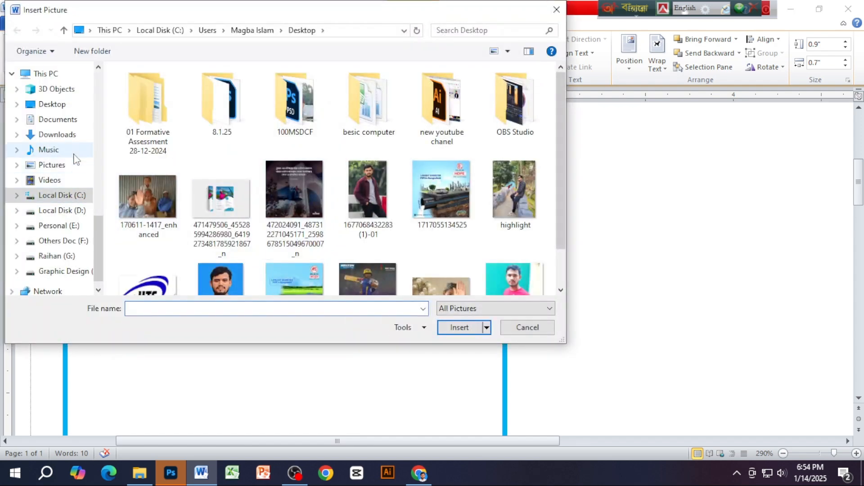
left_click(67, 134)
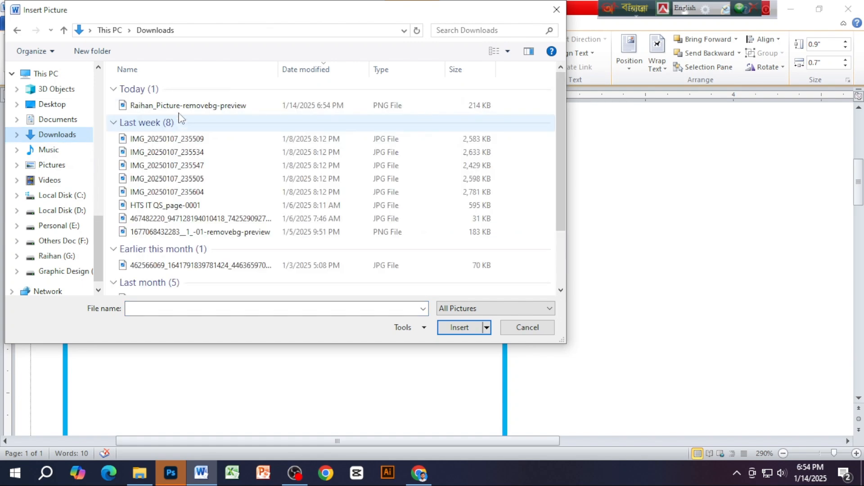
left_click(184, 106)
left_click(463, 333)
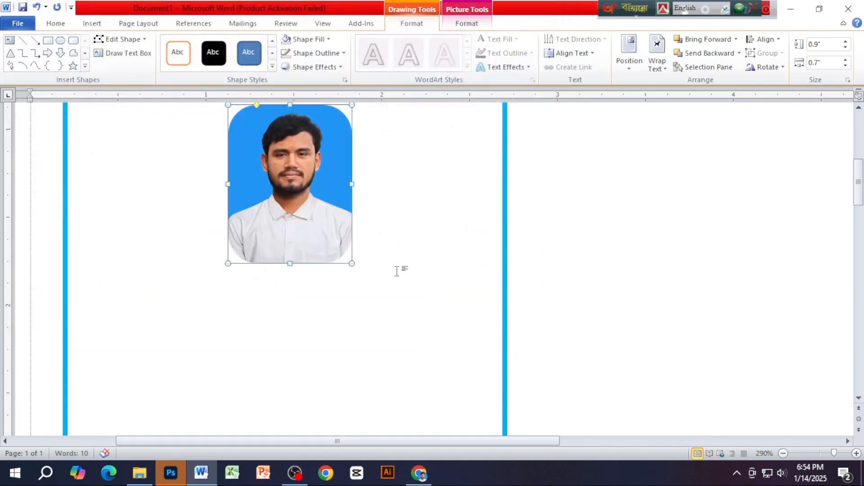
scroll(396, 271, "down", 3)
scroll(397, 271, "up", 3)
left_click(393, 280)
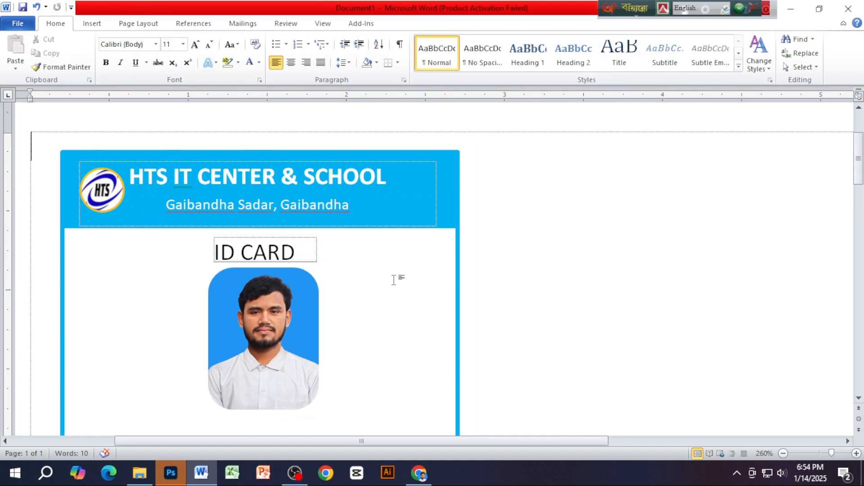
Draw a rectangle about 2.49" wide and 0.23" high across the full width of the card along its lower edge.
scroll(382, 345, "down", 3)
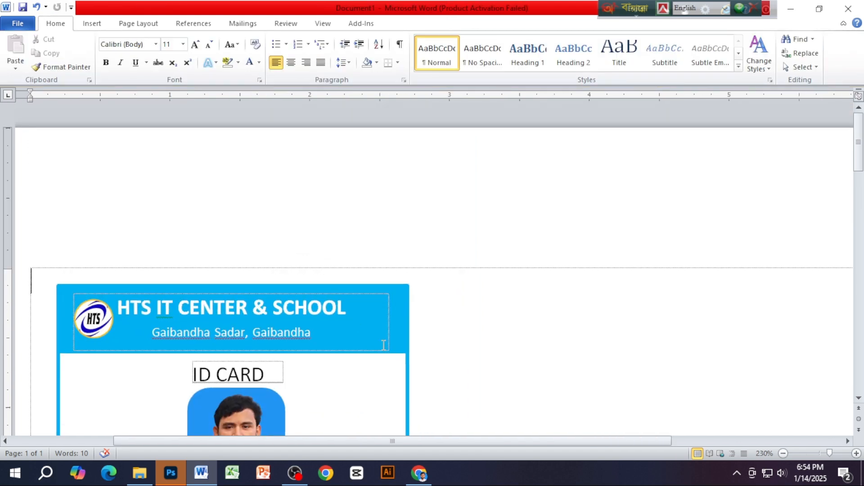
scroll(382, 345, "down", 10)
scroll(377, 336, "up", 10)
scroll(361, 332, "down", 4)
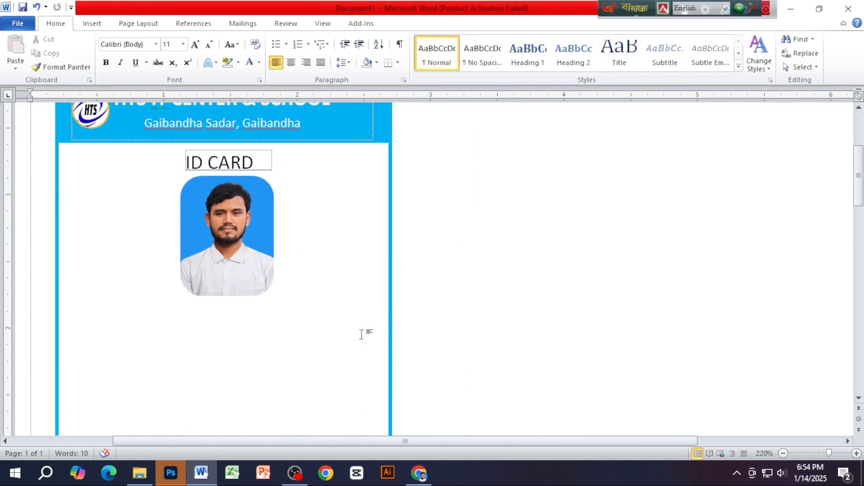
scroll(357, 328, "down", 3)
scroll(355, 330, "down", 4)
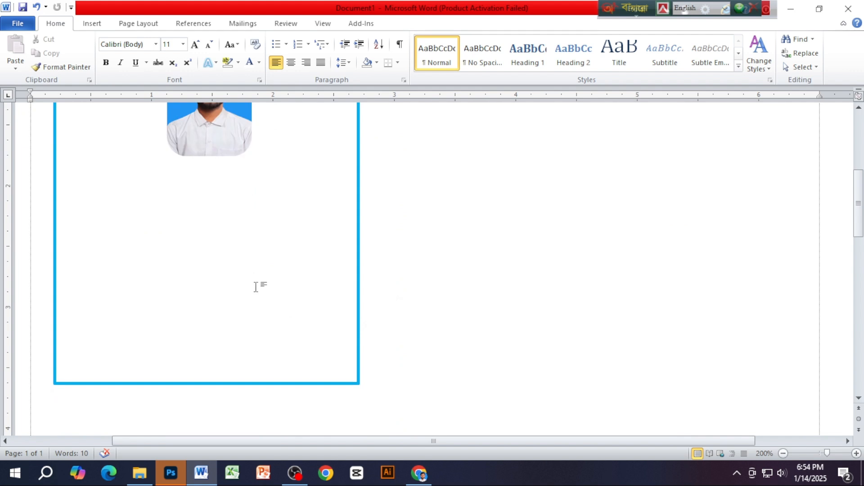
left_click(91, 24)
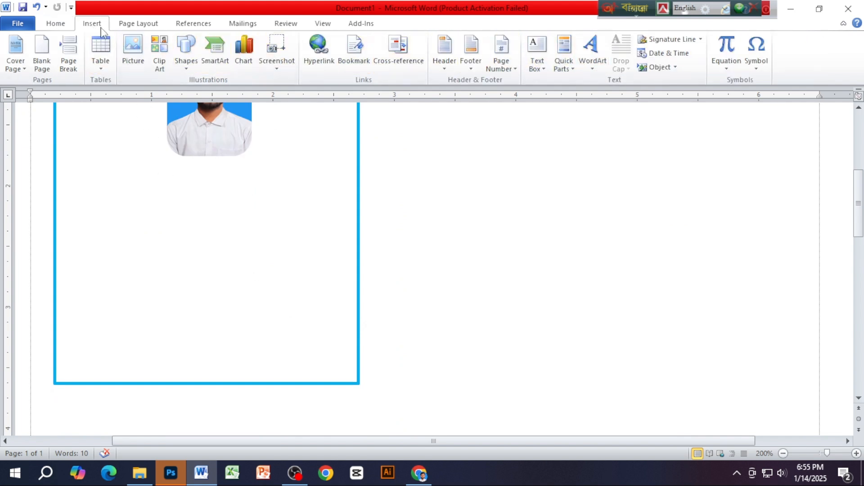
left_click(186, 50)
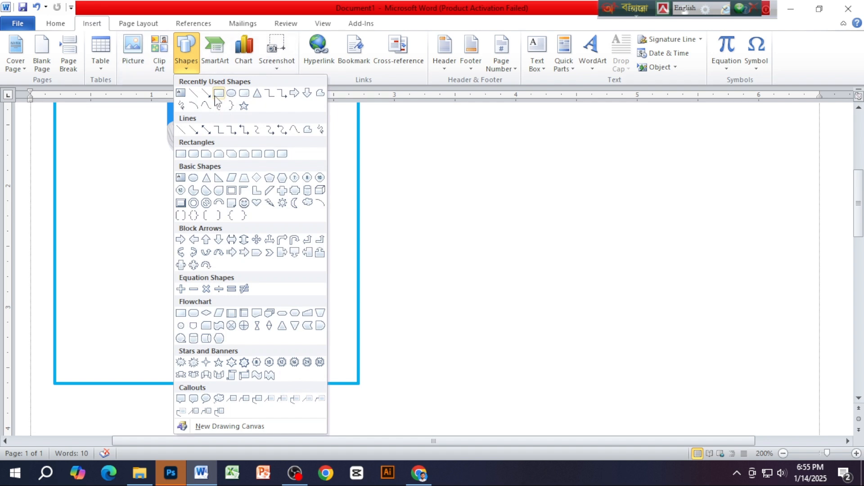
left_click(219, 93)
mouse_move(56, 355)
left_mouse_down()
mouse_move(79, 365)
mouse_move(359, 383)
left_mouse_up()
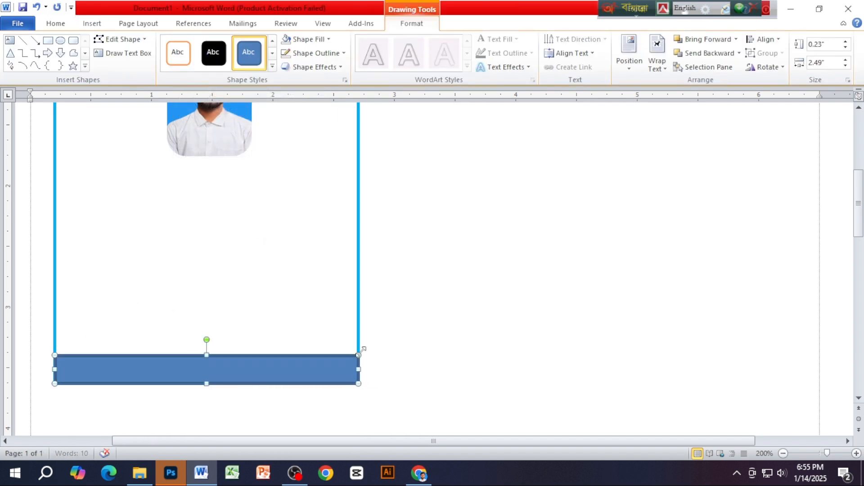
Remove the outline from the footer rectangle and fill it with the standard light blue color.
left_click(316, 53)
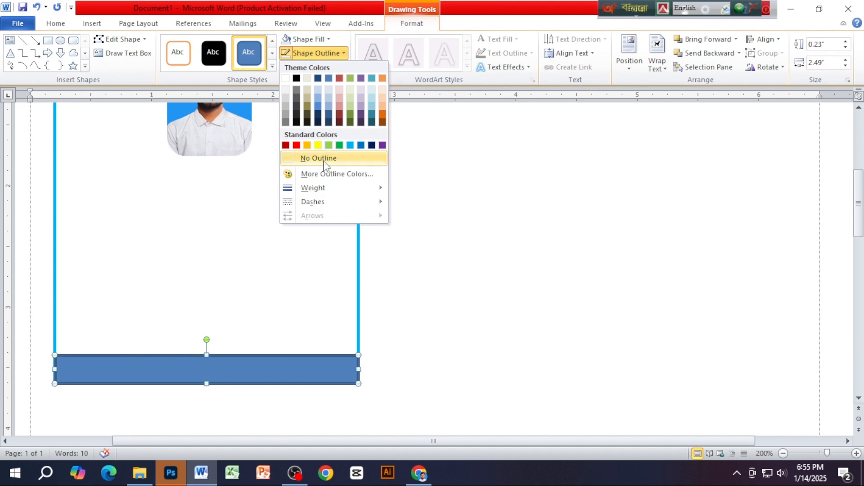
left_click(321, 158)
left_click(311, 39)
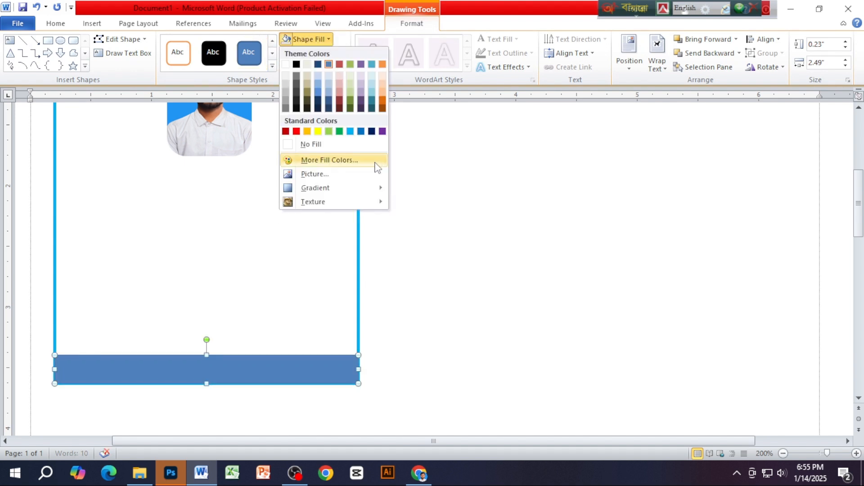
left_click(350, 131)
left_click(276, 285)
Select the header text box holding the school name and address at the upper edge of the card.
scroll(248, 347, "up", 3)
scroll(249, 347, "down", 3)
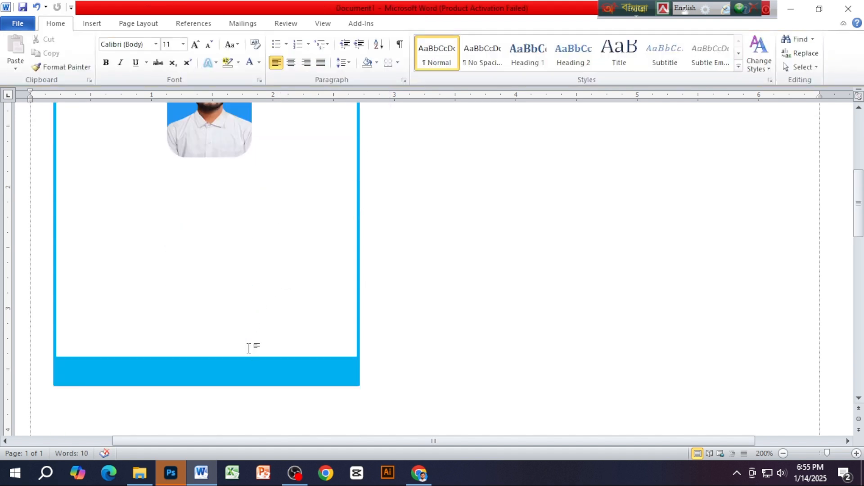
scroll(203, 345, "up", 1)
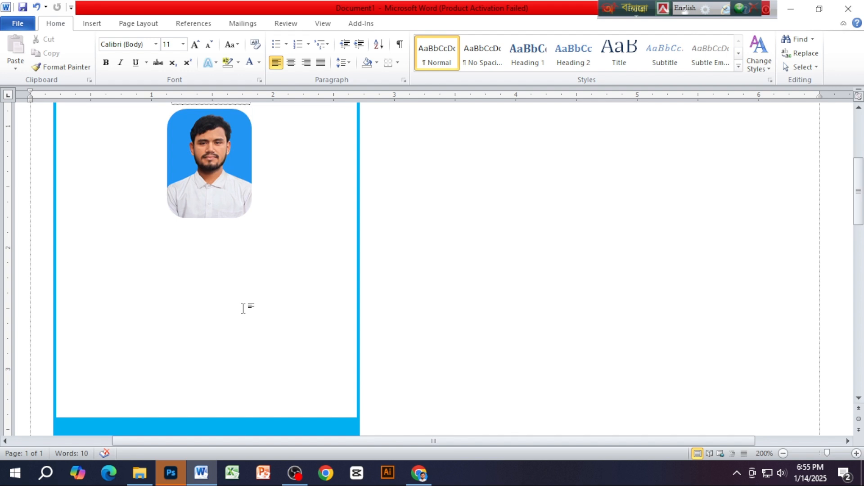
scroll(247, 301, "up", 1)
scroll(233, 268, "down", 2)
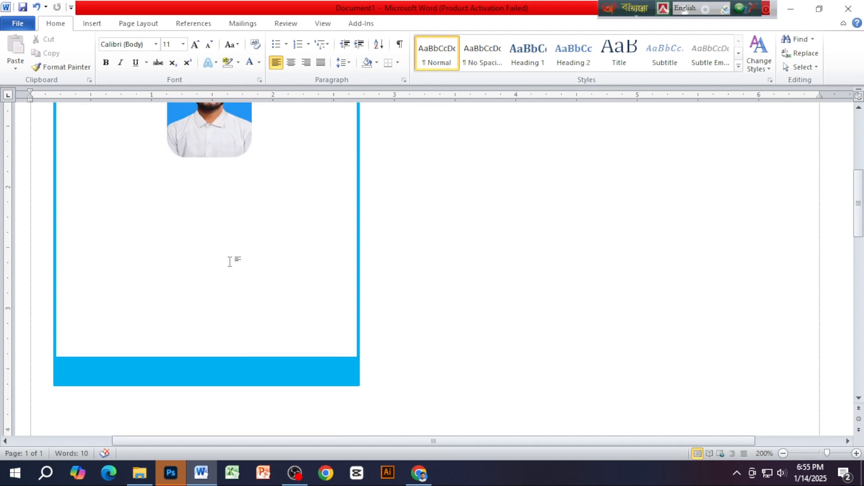
scroll(230, 261, "up", 5)
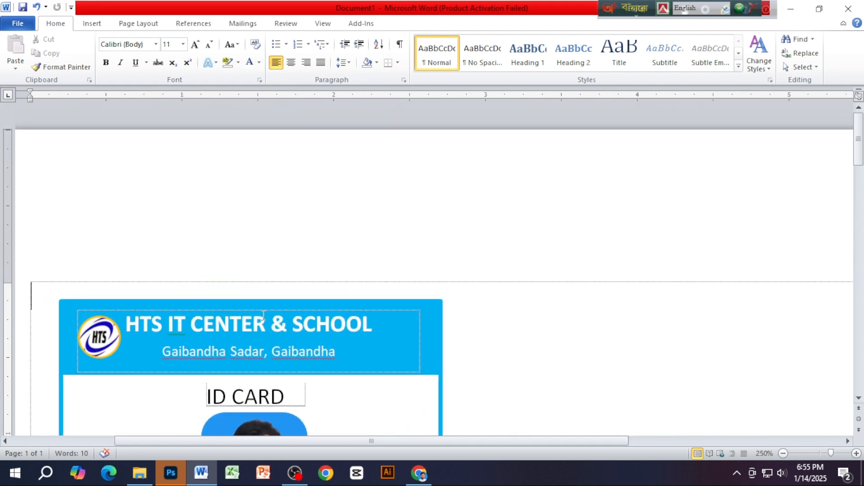
scroll(334, 262, "up", 5)
left_click(334, 216)
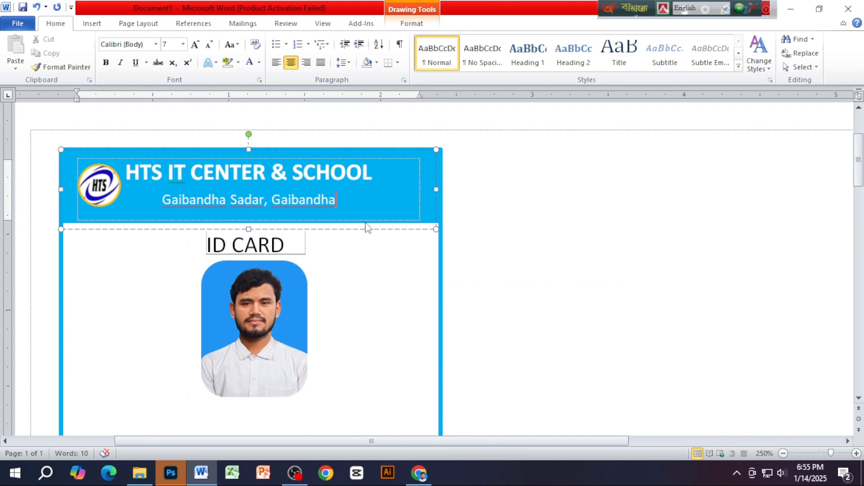
left_click(428, 247)
left_click(433, 226)
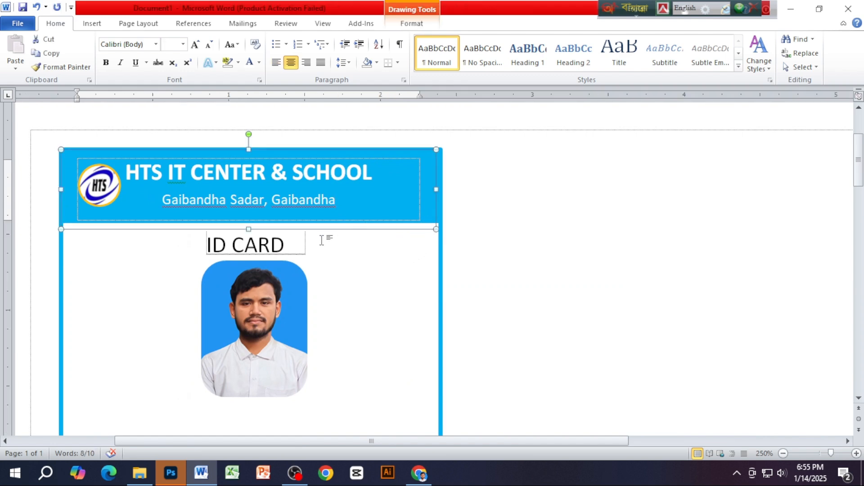